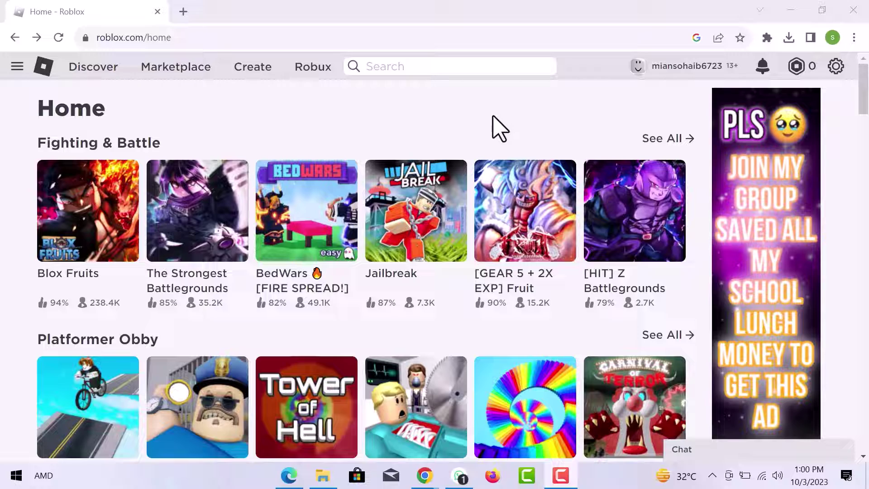
{"action": "scroll", "coordinate": [499, 128], "scroll_direction": "down", "scroll_amount": 3}
{"action": "scroll", "coordinate": [499, 128], "scroll_direction": "down", "scroll_amount": 5}
{"action": "scroll", "coordinate": [499, 128], "scroll_direction": "down", "scroll_amount": 4}
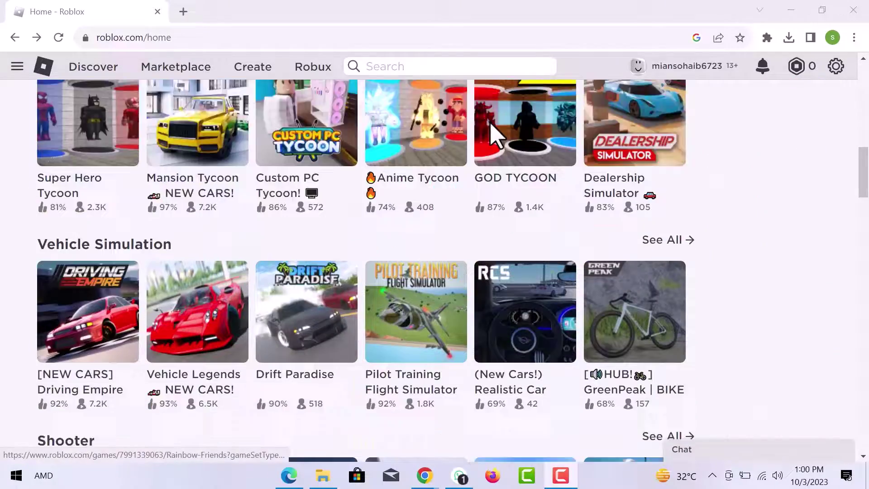
{"action": "scroll", "coordinate": [498, 127], "scroll_direction": "down", "scroll_amount": 3}
{"action": "scroll", "coordinate": [495, 133], "scroll_direction": "up", "scroll_amount": 4}
{"action": "scroll", "coordinate": [496, 133], "scroll_direction": "up", "scroll_amount": 3}
{"action": "scroll", "coordinate": [496, 132], "scroll_direction": "up", "scroll_amount": 5}
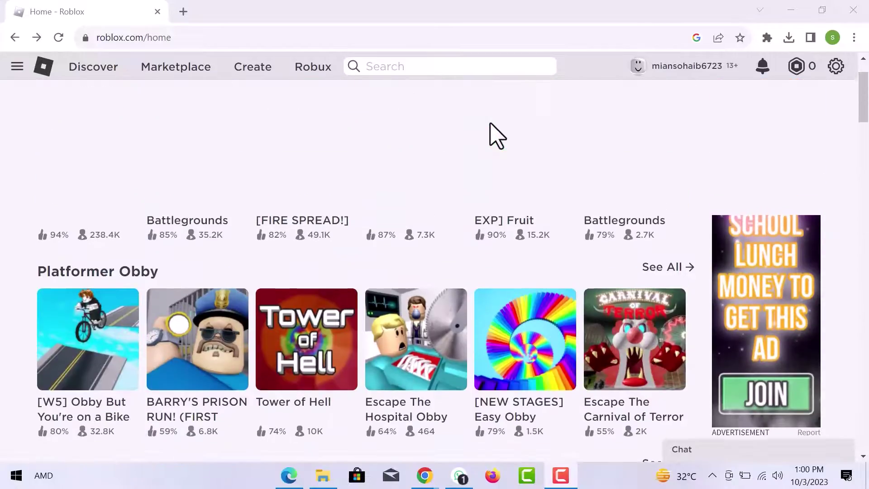
{"action": "scroll", "coordinate": [496, 133], "scroll_direction": "up", "scroll_amount": 3}
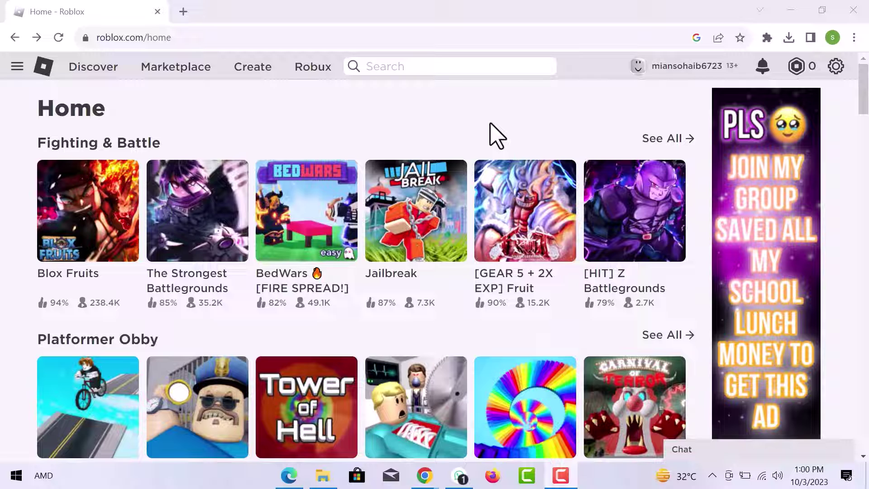
Step: Go from Creator Hub to the dashboard's Avatar Items creations and start a T-Shirt upload
{"action": "left_click", "coordinate": [271, 72]}
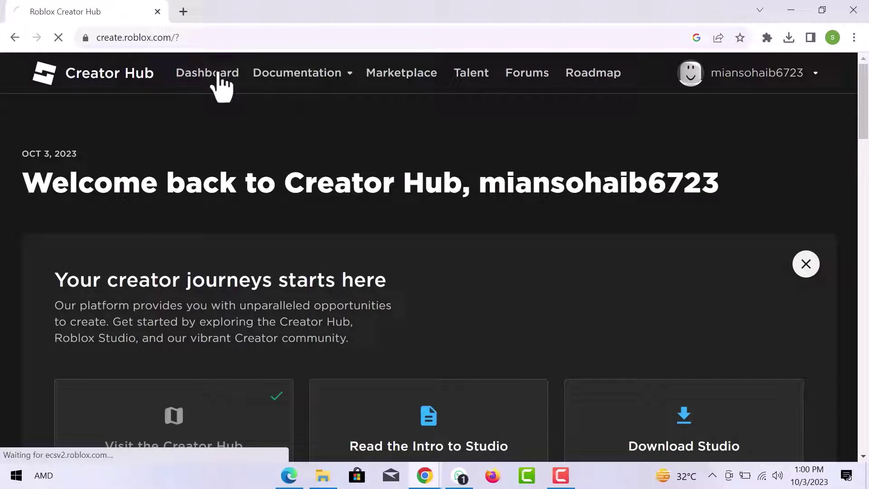
{"action": "left_click", "coordinate": [218, 73]}
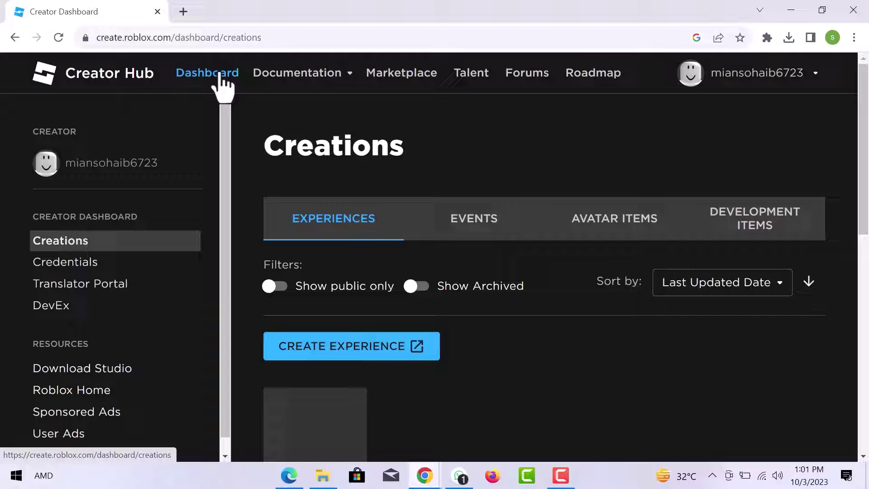
{"action": "left_click", "coordinate": [604, 218]}
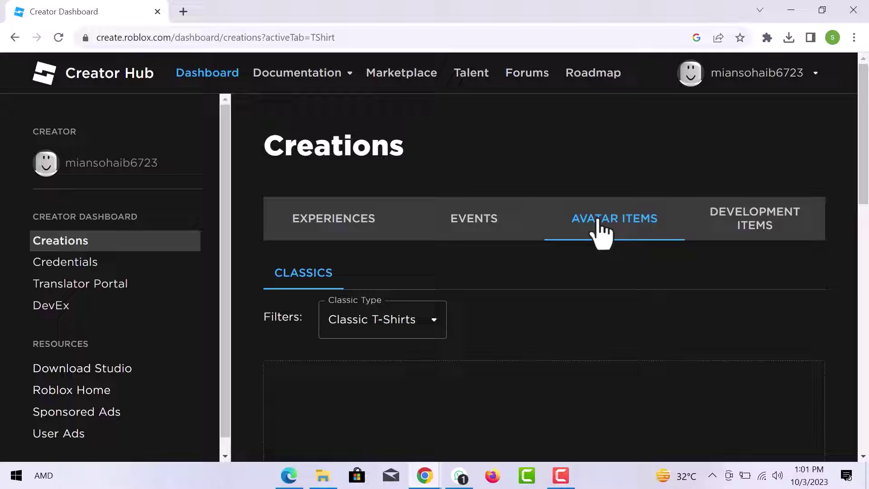
{"action": "scroll", "coordinate": [570, 305], "scroll_direction": "down", "scroll_amount": 3}
{"action": "scroll", "coordinate": [570, 305], "scroll_direction": "down", "scroll_amount": 2}
{"action": "left_click", "coordinate": [543, 238]}
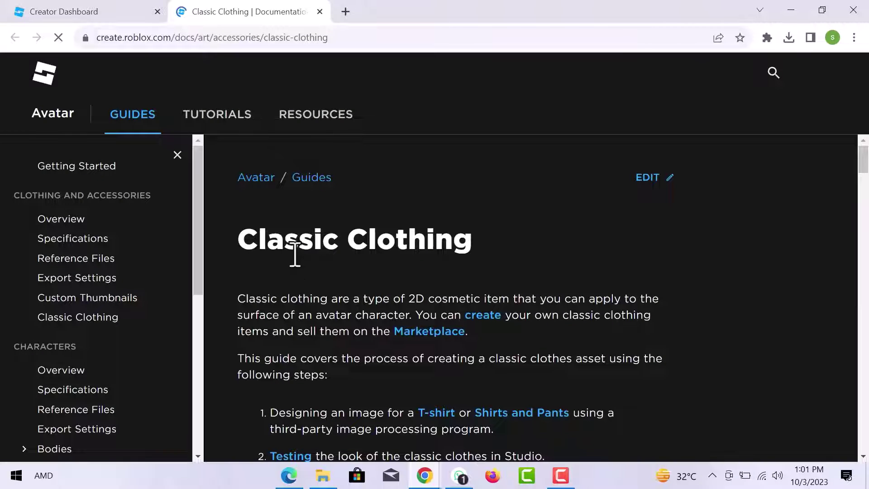
{"action": "scroll", "coordinate": [295, 257], "scroll_direction": "down", "scroll_amount": 1}
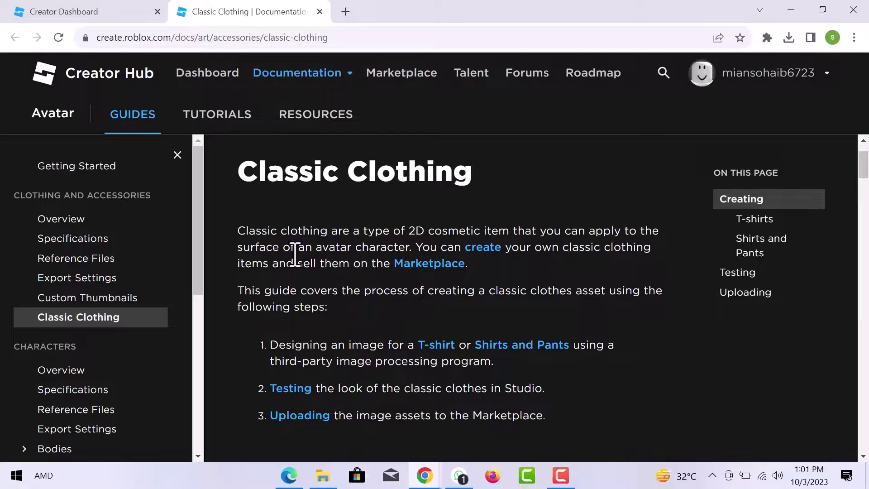
{"action": "scroll", "coordinate": [295, 257], "scroll_direction": "down", "scroll_amount": 3}
{"action": "scroll", "coordinate": [296, 256], "scroll_direction": "down", "scroll_amount": 3}
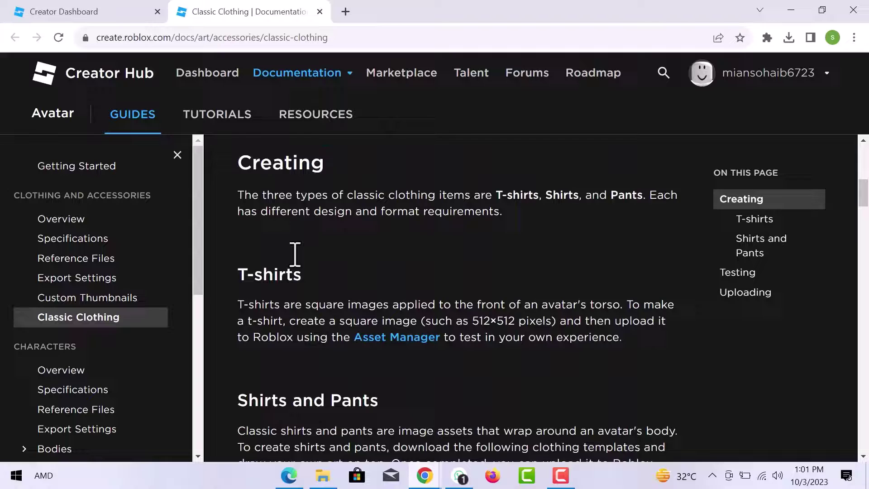
{"action": "scroll", "coordinate": [295, 257], "scroll_direction": "down", "scroll_amount": 3}
{"action": "scroll", "coordinate": [295, 256], "scroll_direction": "down", "scroll_amount": 2}
Step: Save the Classic Clothing guide's shirt template image into the Pictures folder
{"action": "right_click", "coordinate": [295, 262]}
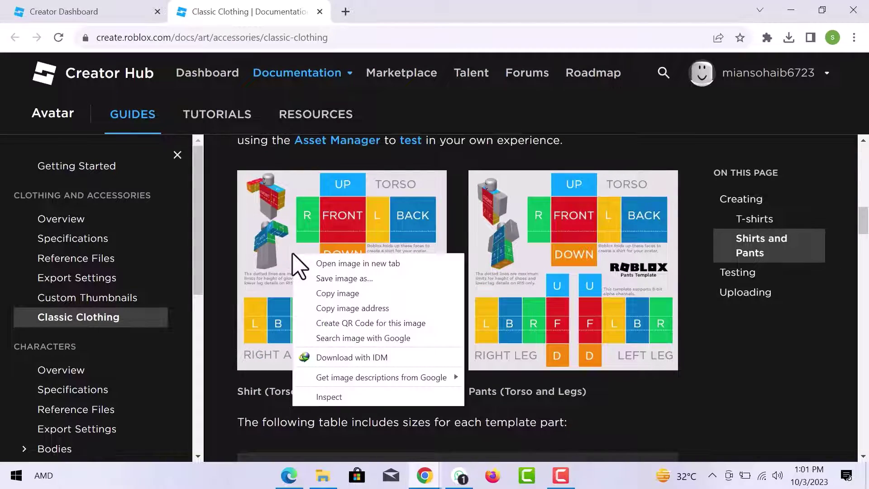
{"action": "left_click", "coordinate": [329, 289]}
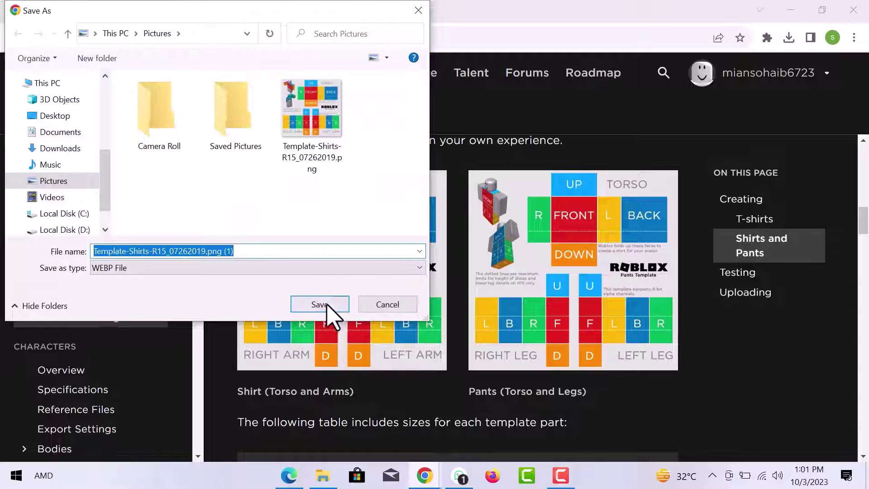
{"action": "left_click", "coordinate": [319, 304]}
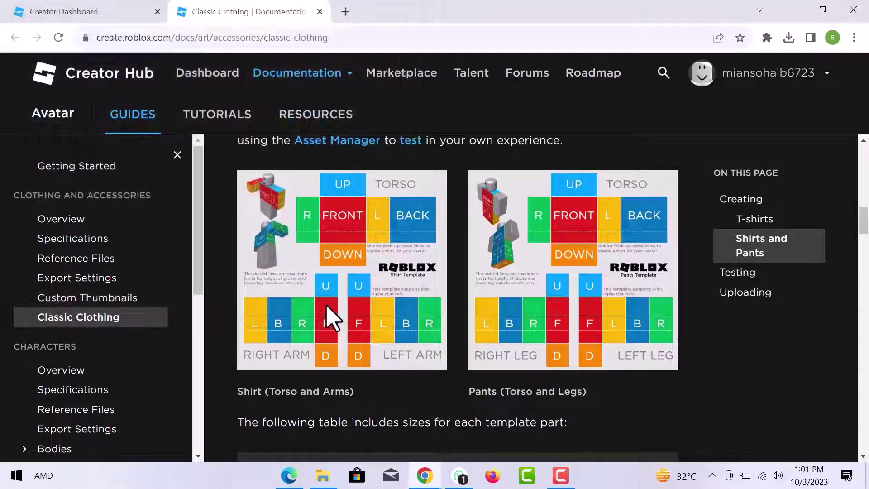
Step: Load Photopea in a new tab and open the Template-Shirts-R15 file from the computer
{"action": "left_click", "coordinate": [345, 11]}
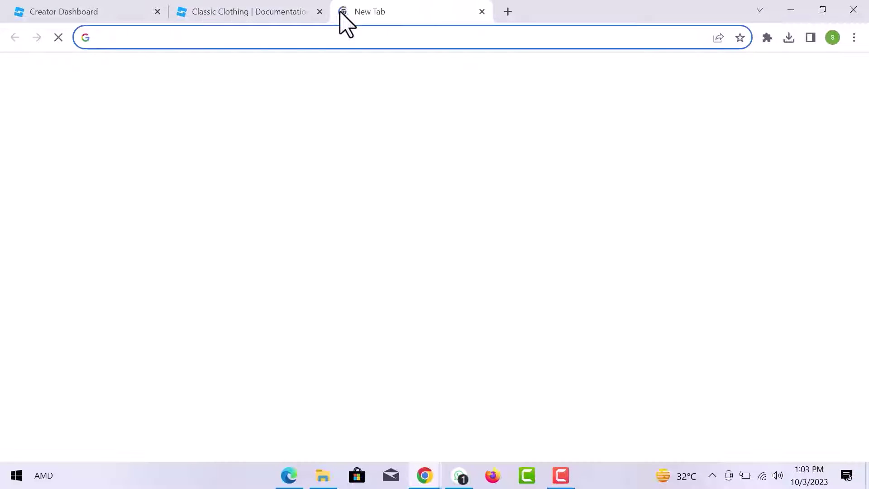
{"action": "left_click", "coordinate": [108, 37]}
{"action": "type", "text": "photopea.com"}
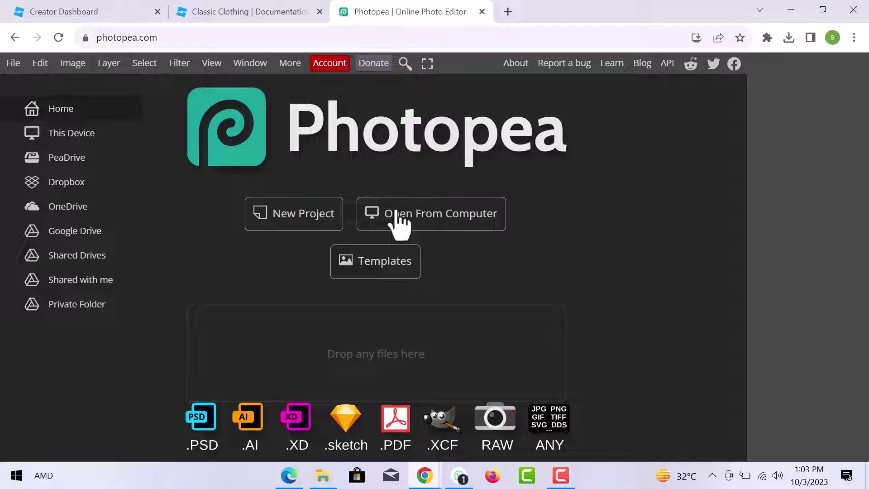
{"action": "left_click", "coordinate": [410, 228]}
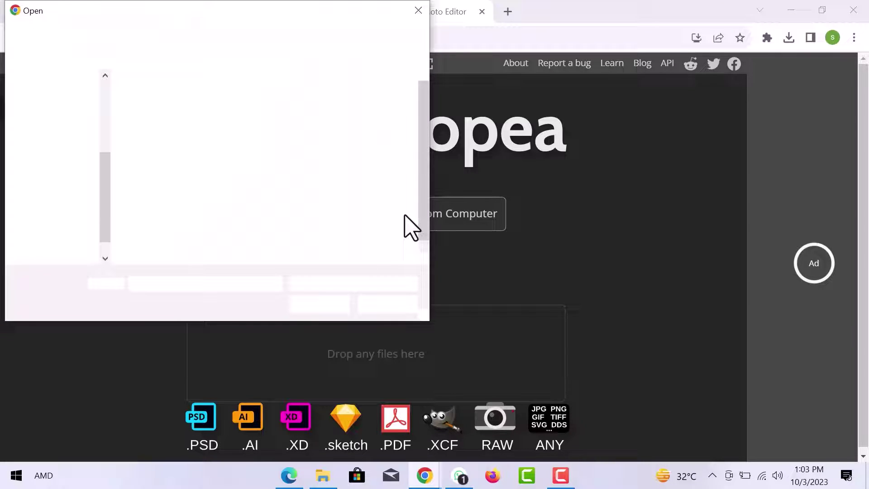
{"action": "left_click", "coordinate": [304, 225]}
{"action": "left_click", "coordinate": [320, 304]}
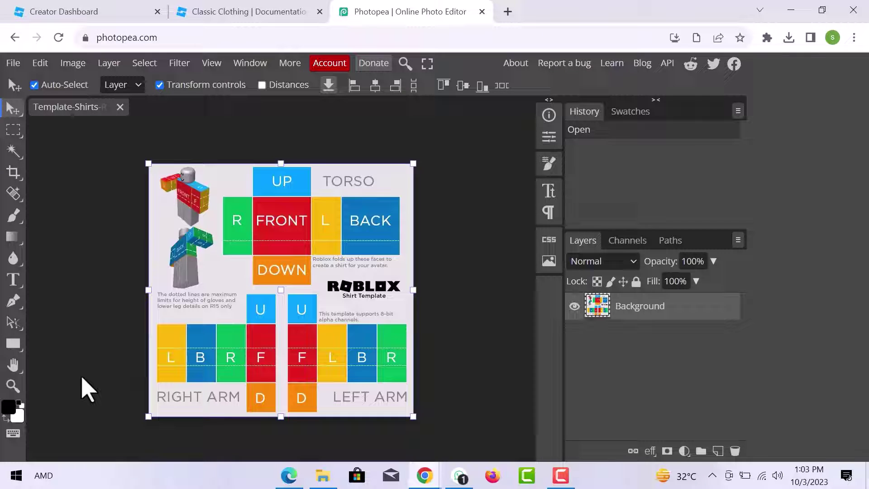
Step: Zoom in twice on the template's torso area near the DOWN box
{"action": "left_click", "coordinate": [13, 386]}
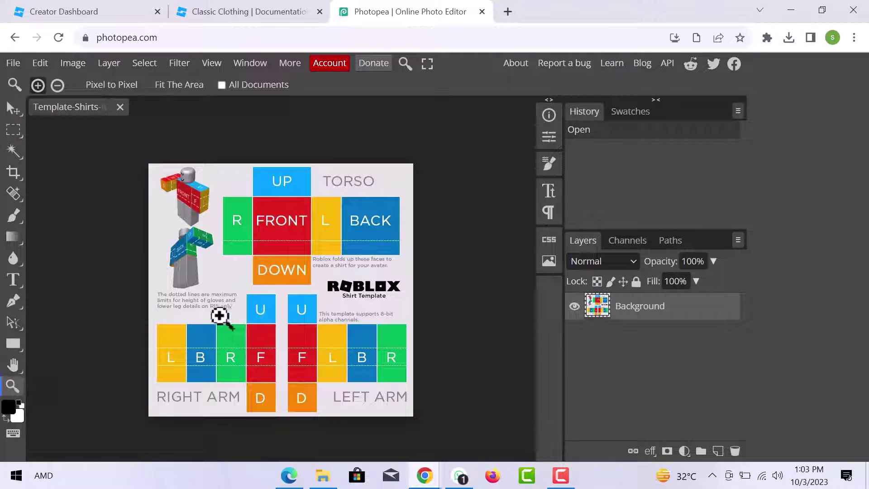
{"action": "left_click", "coordinate": [274, 290]}
{"action": "left_click", "coordinate": [273, 288]}
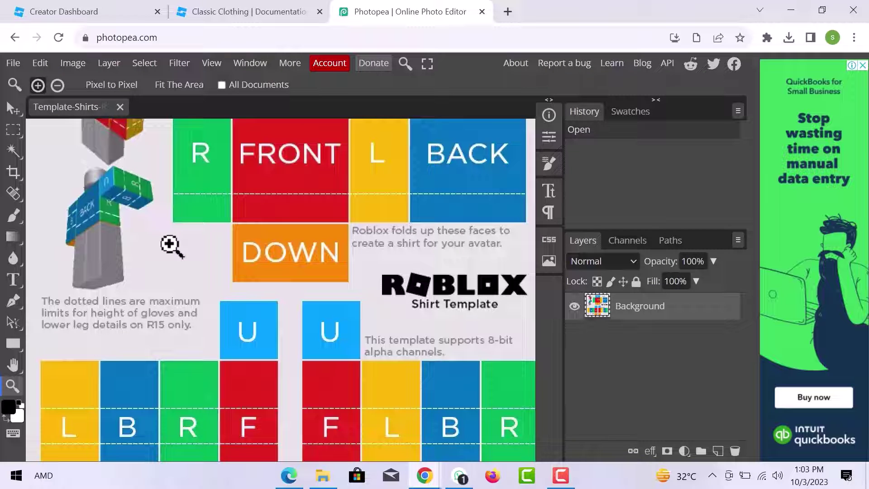
Step: Erase the R, FRONT, L, BACK, UP and DOWN faces to transparency with rectangular selections
{"action": "left_click", "coordinate": [14, 130]}
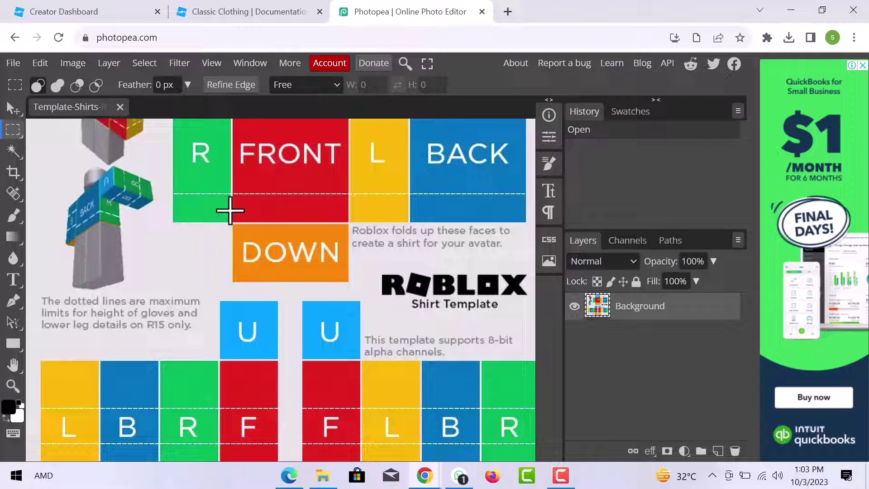
{"action": "scroll", "coordinate": [229, 212], "scroll_direction": "up", "scroll_amount": 3}
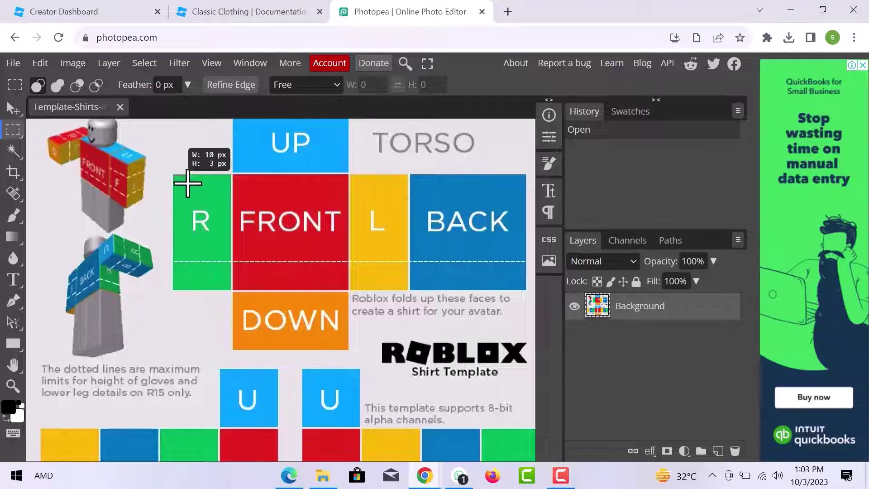
{"action": "left_click_drag", "start_coordinate": [184, 179], "coordinate": [514, 291]}
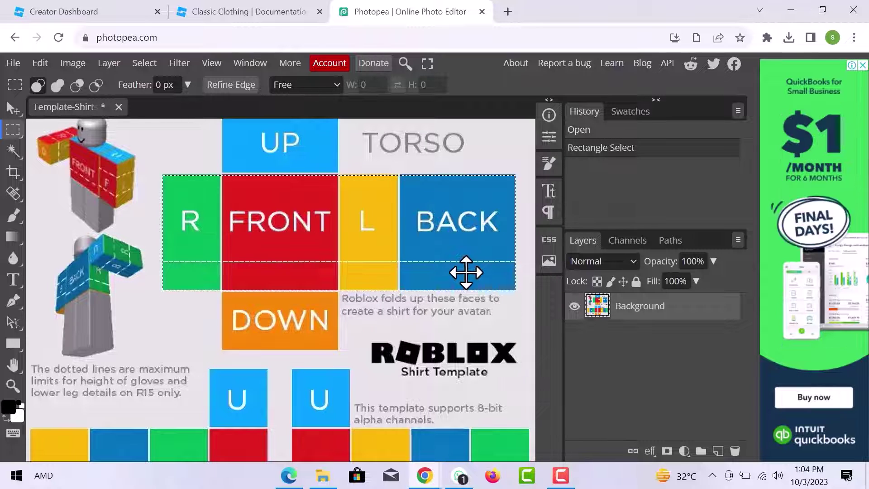
{"action": "key", "text": "Delete"}
{"action": "scroll", "coordinate": [242, 178], "scroll_direction": "up", "scroll_amount": 2}
{"action": "left_click_drag", "start_coordinate": [221, 182], "coordinate": [341, 412]}
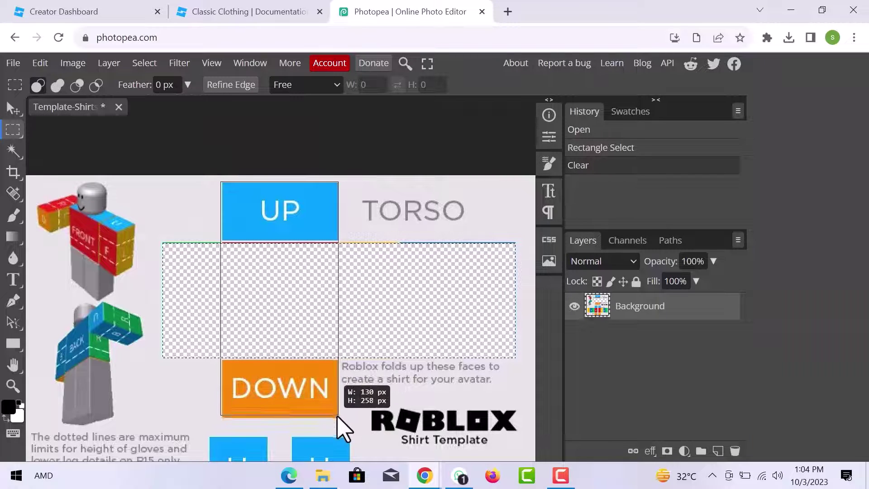
{"action": "left_click_drag", "start_coordinate": [348, 420], "coordinate": [339, 417]}
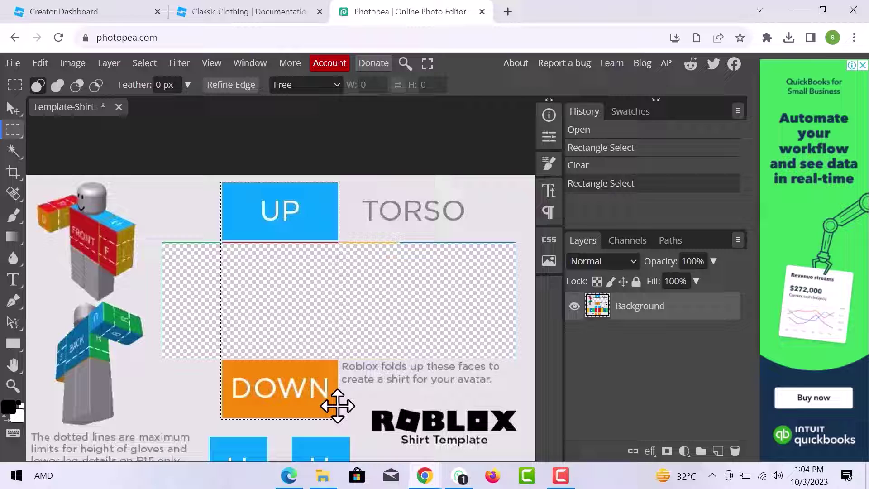
{"action": "key", "text": "Delete"}
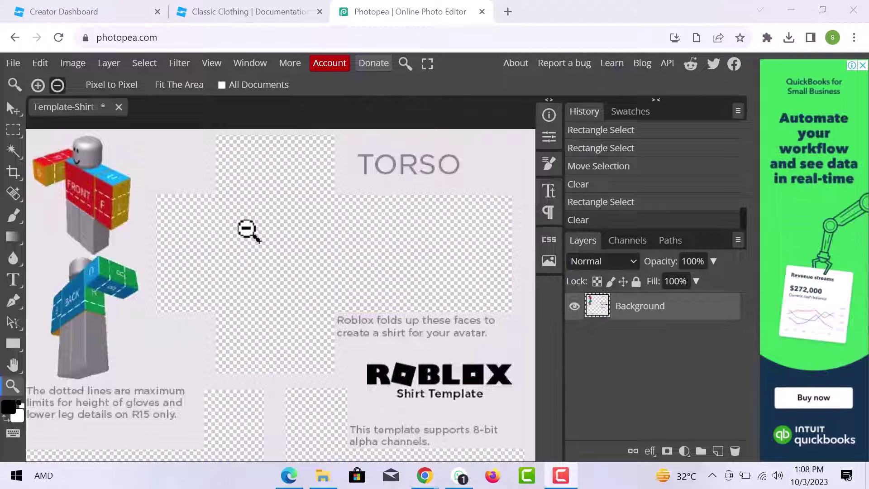
{"action": "left_click", "coordinate": [244, 254]}
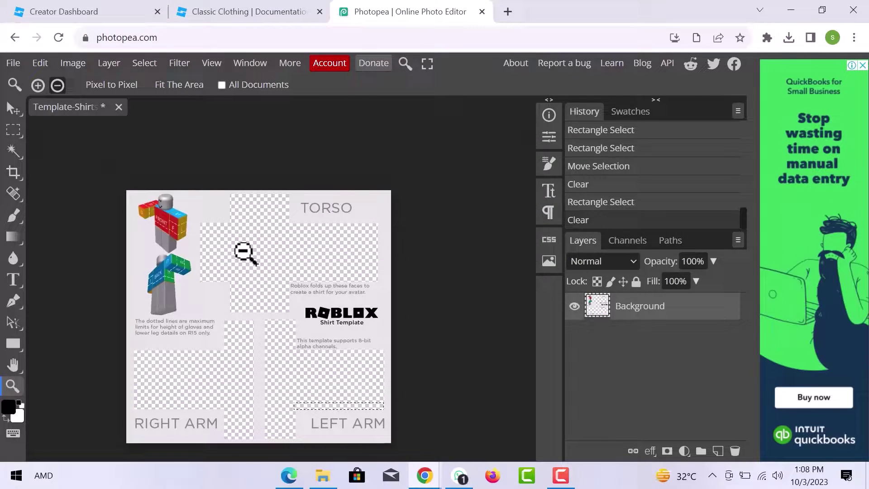
{"action": "scroll", "coordinate": [245, 254], "scroll_direction": "down", "scroll_amount": 1}
{"action": "key", "text": "v"}
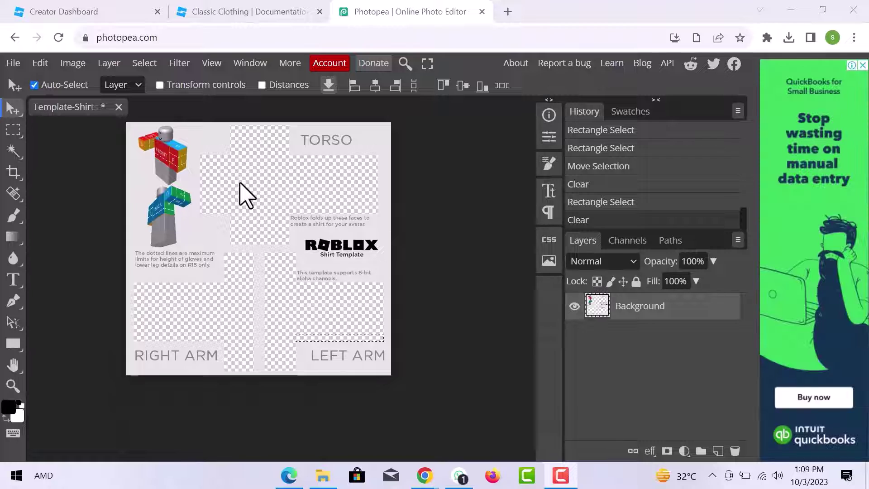
Step: Search 'tshirt texture' in a new tab and save the black fabric texture image
{"action": "left_click", "coordinate": [507, 11]}
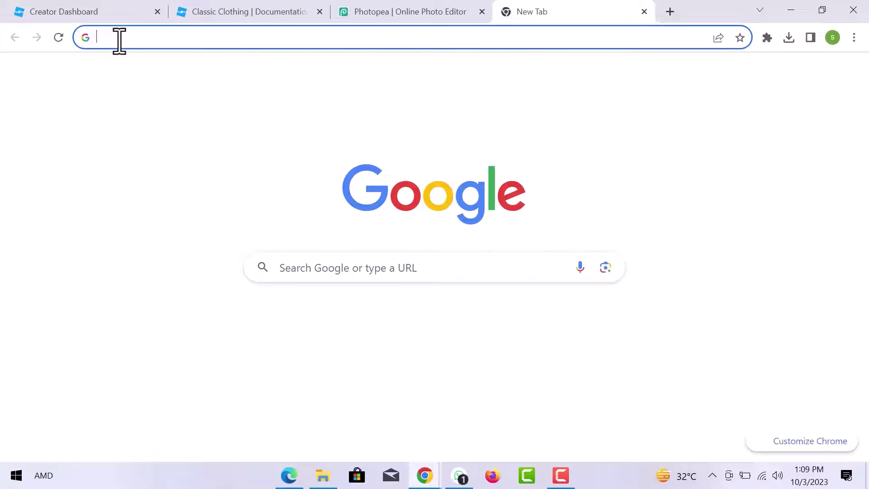
{"action": "left_click", "coordinate": [119, 37]}
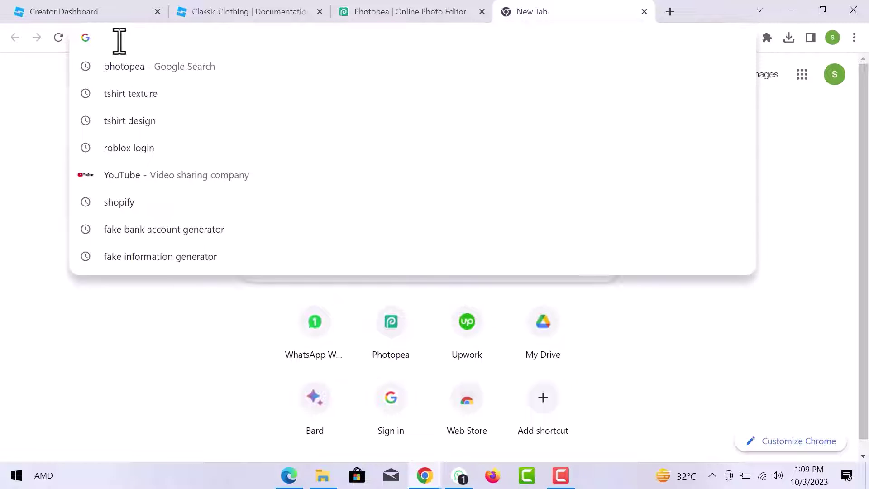
{"action": "type", "text": "tshi"}
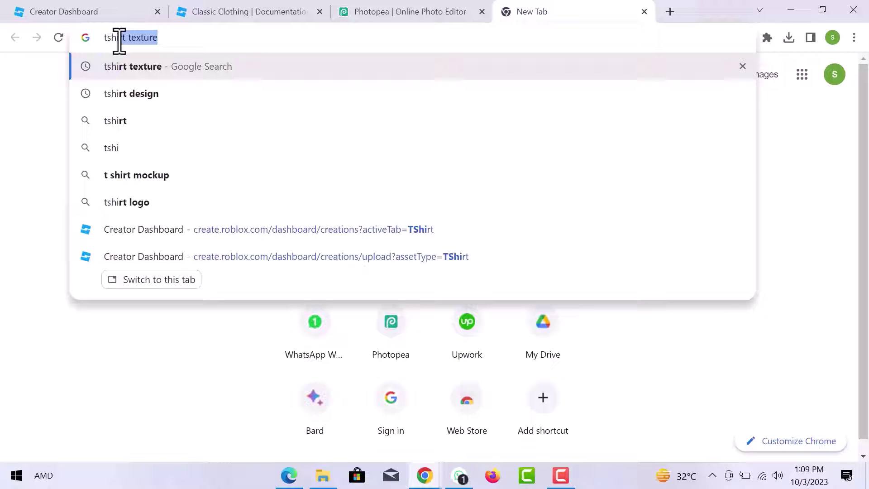
{"action": "type", "text": "rt te"}
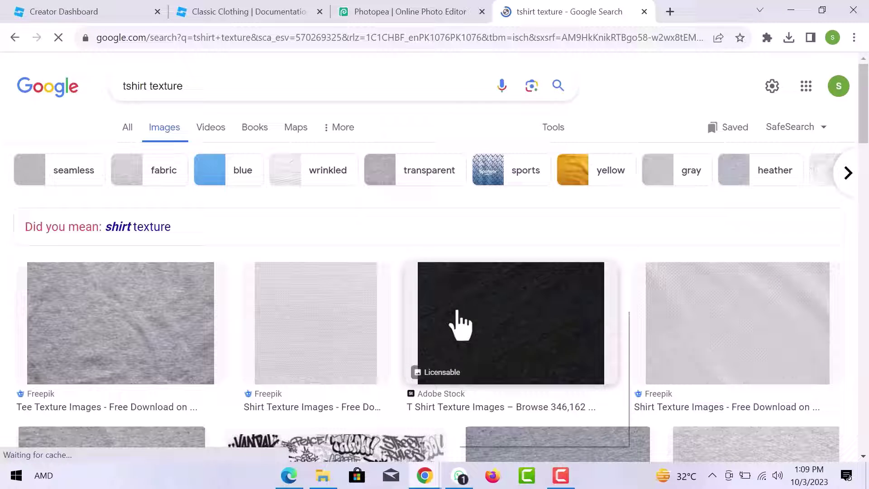
{"action": "left_click", "coordinate": [475, 334]}
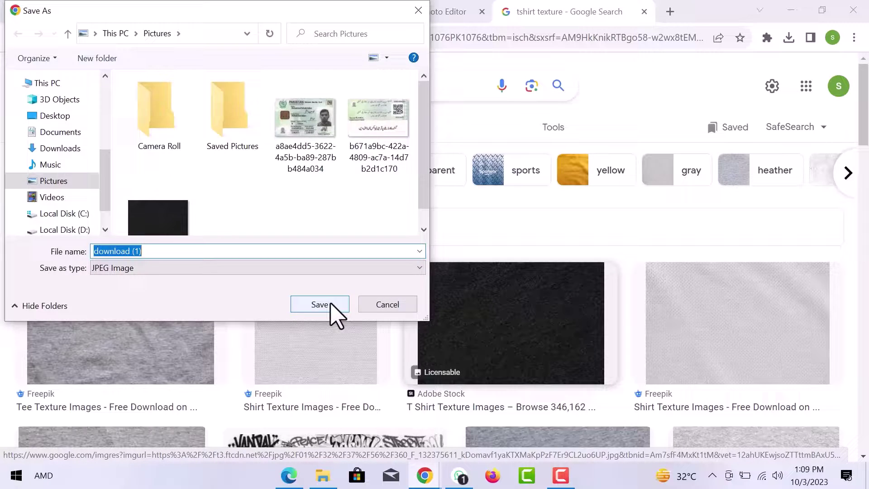
{"action": "left_click", "coordinate": [320, 304]}
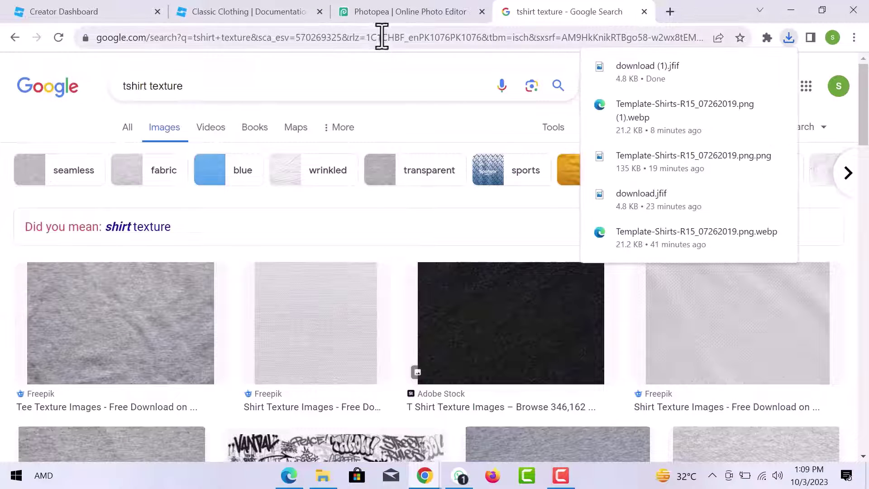
{"action": "left_click", "coordinate": [387, 11]}
Step: Place the download (1) black texture into the template with File > Open & Place
{"action": "left_click", "coordinate": [13, 63]}
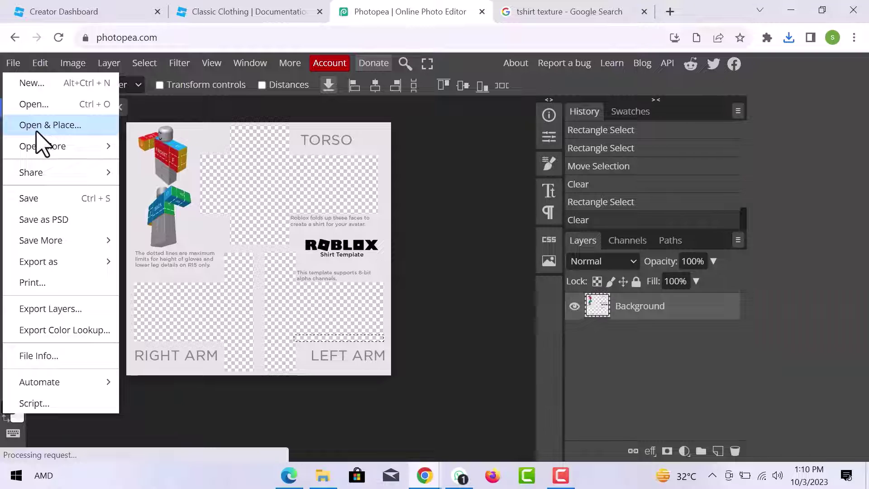
{"action": "left_click", "coordinate": [49, 126]}
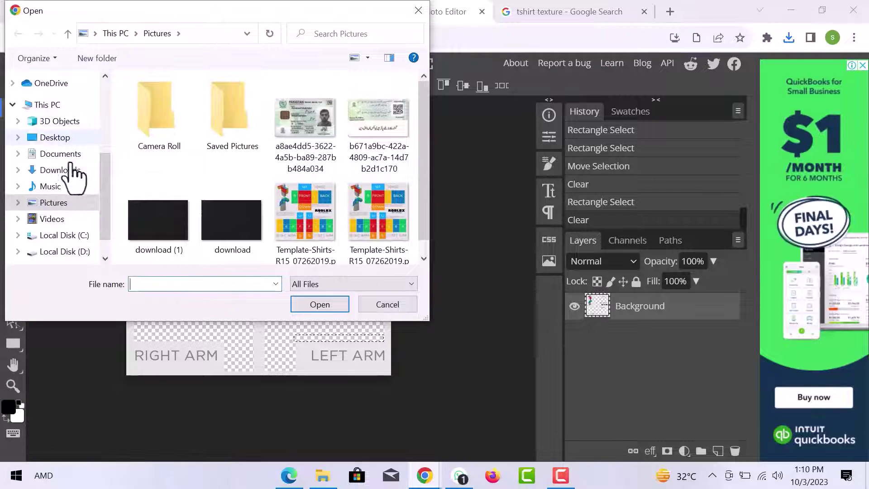
{"action": "left_click", "coordinate": [158, 220]}
{"action": "left_click", "coordinate": [320, 305]}
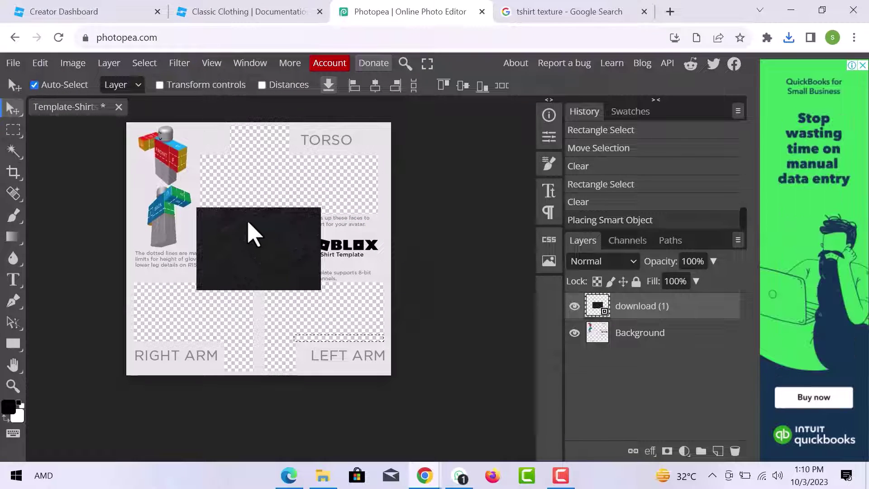
Step: Turn on transform controls and move the texture layer beneath the Background layer
{"action": "left_click", "coordinate": [159, 84]}
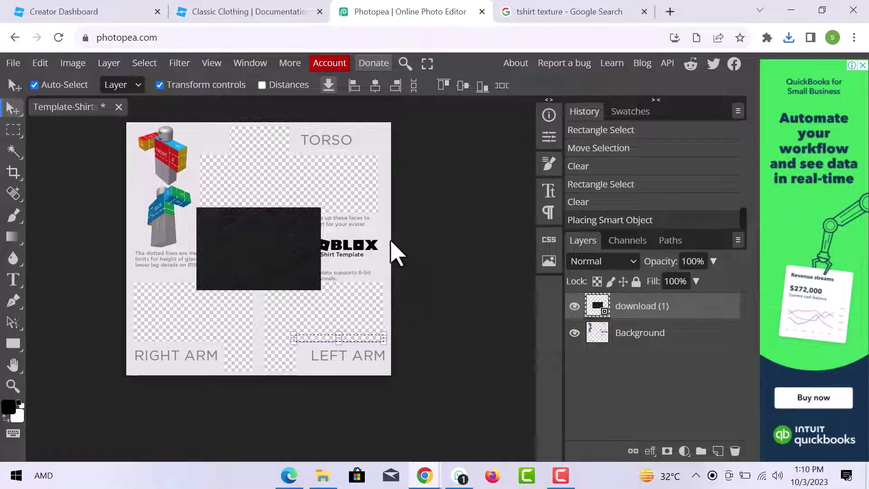
{"action": "left_click_drag", "start_coordinate": [624, 305], "coordinate": [619, 330]}
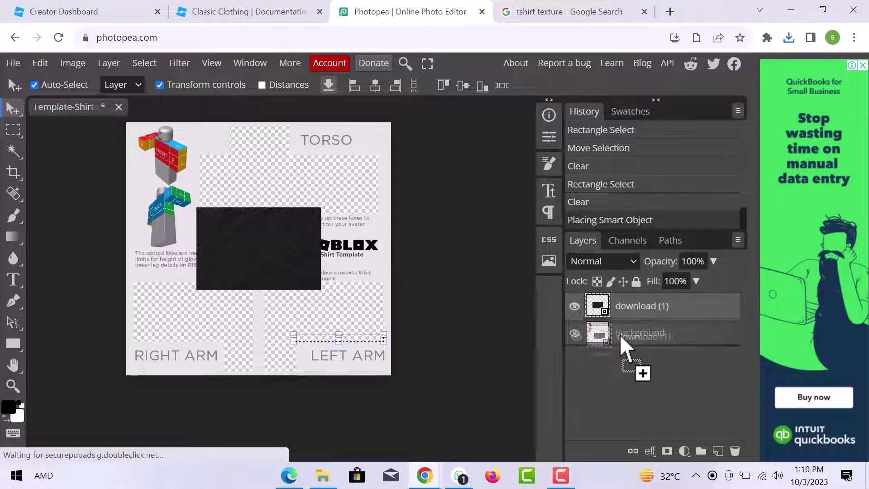
{"action": "left_click_drag", "start_coordinate": [619, 330], "coordinate": [617, 347]}
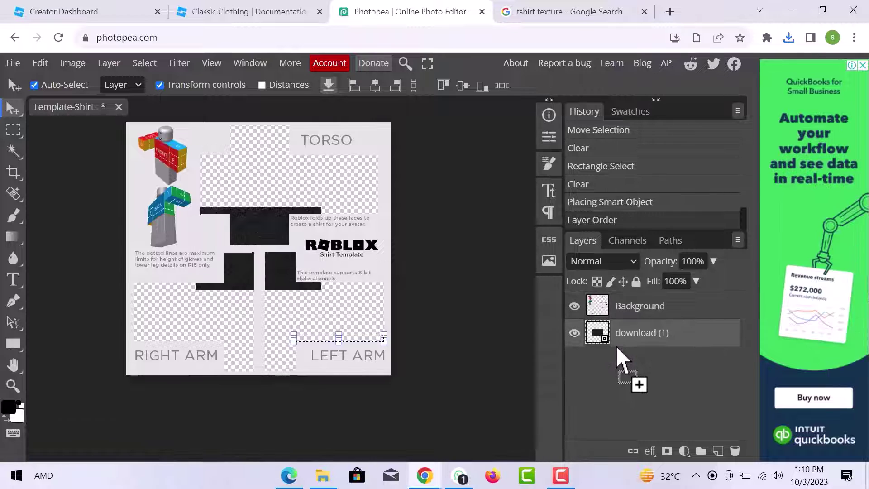
Step: Move and enlarge the black texture to cover the torso and both arm areas
{"action": "left_click_drag", "start_coordinate": [251, 230], "coordinate": [262, 180]}
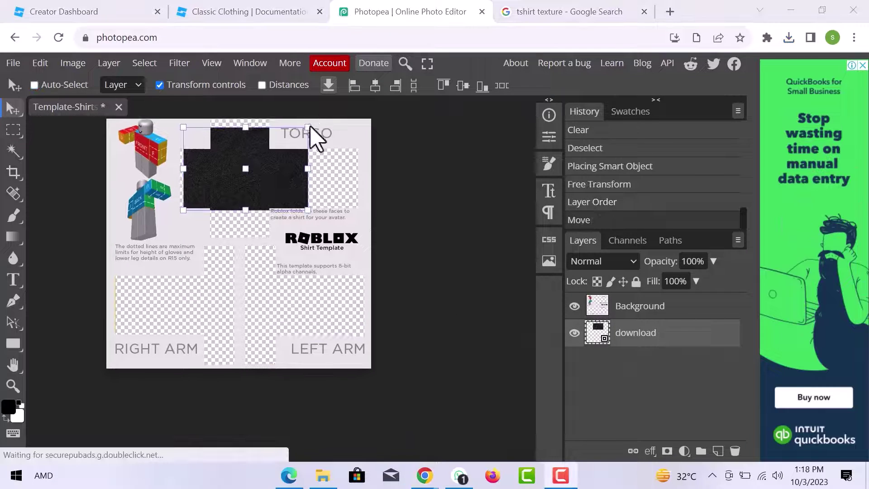
{"action": "left_click_drag", "start_coordinate": [309, 128], "coordinate": [379, 133]}
{"action": "mouse_move", "coordinate": [184, 209]}
{"action": "left_mouse_down"}
{"action": "mouse_move", "coordinate": [65, 410]}
{"action": "mouse_move", "coordinate": [27, 451]}
{"action": "left_mouse_up"}
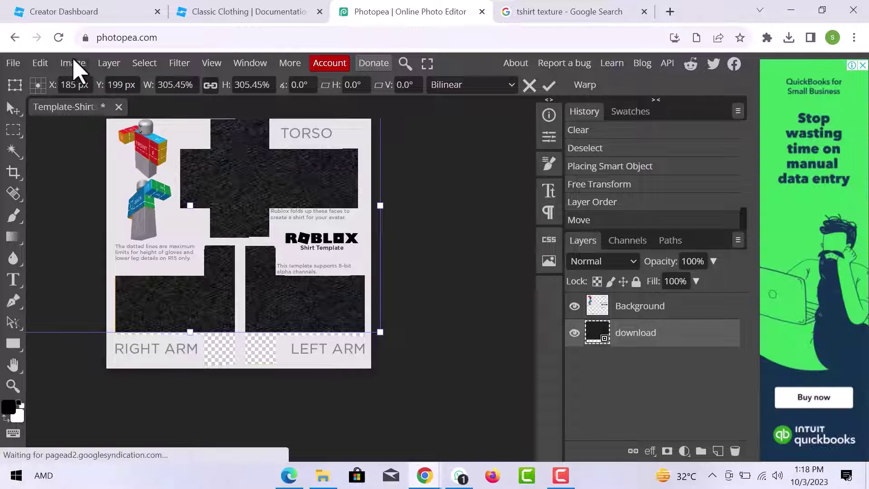
Step: Save the black-textured template as a PNG through File > Export as
{"action": "left_click", "coordinate": [13, 64]}
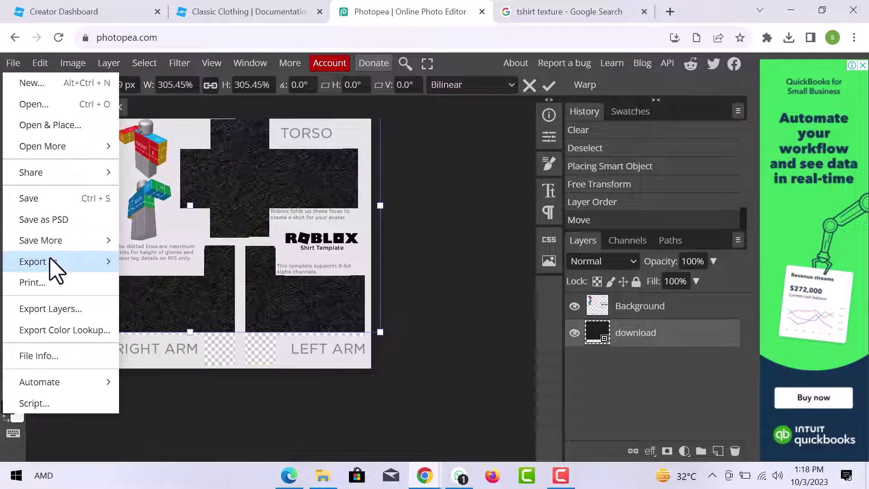
{"action": "mouse_move", "coordinate": [39, 261]}
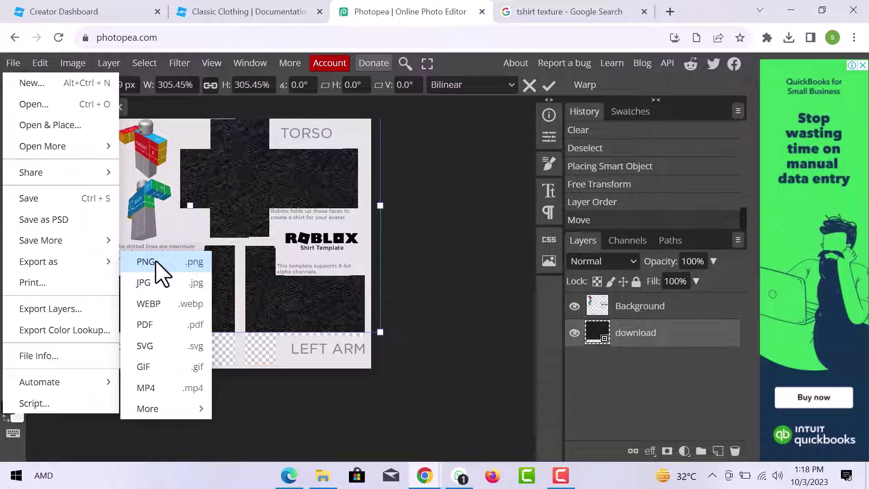
{"action": "left_click", "coordinate": [145, 261]}
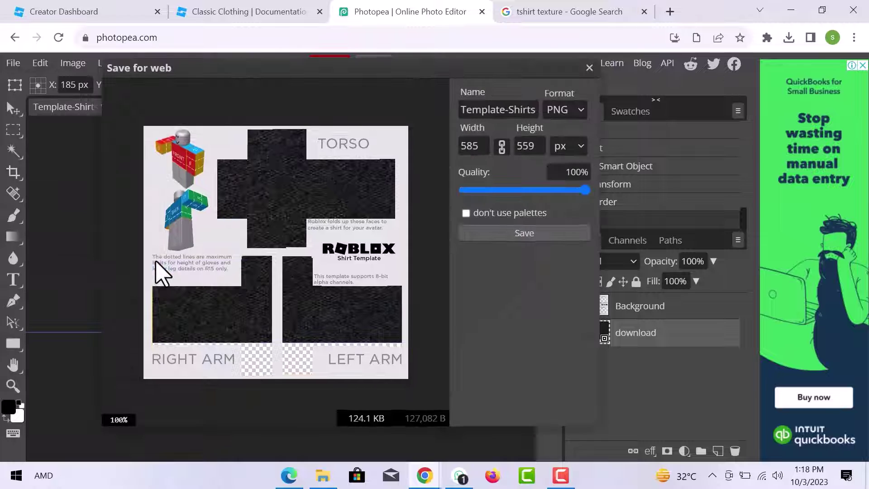
{"action": "left_click", "coordinate": [499, 234]}
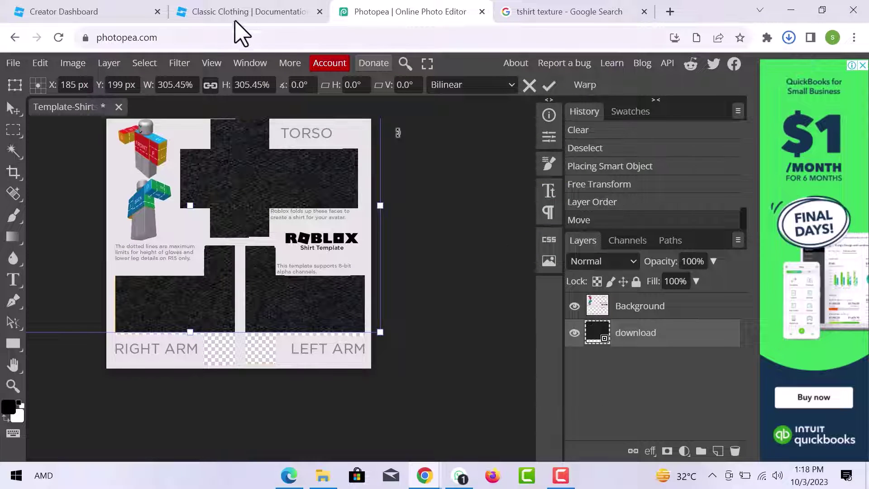
Step: Attach the exported shirt template PNG on the Creator Hub upload form
{"action": "left_click", "coordinate": [122, 11]}
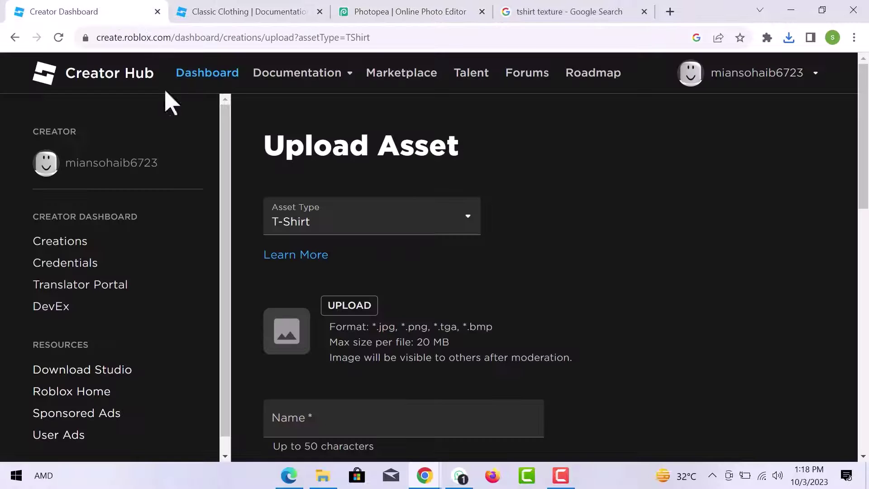
{"action": "left_click", "coordinate": [349, 305]}
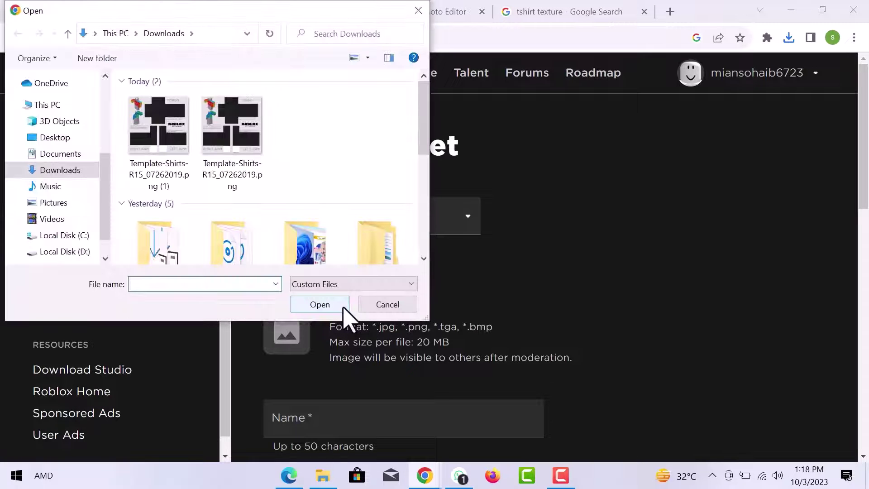
{"action": "left_click", "coordinate": [216, 139]}
{"action": "left_click", "coordinate": [318, 305]}
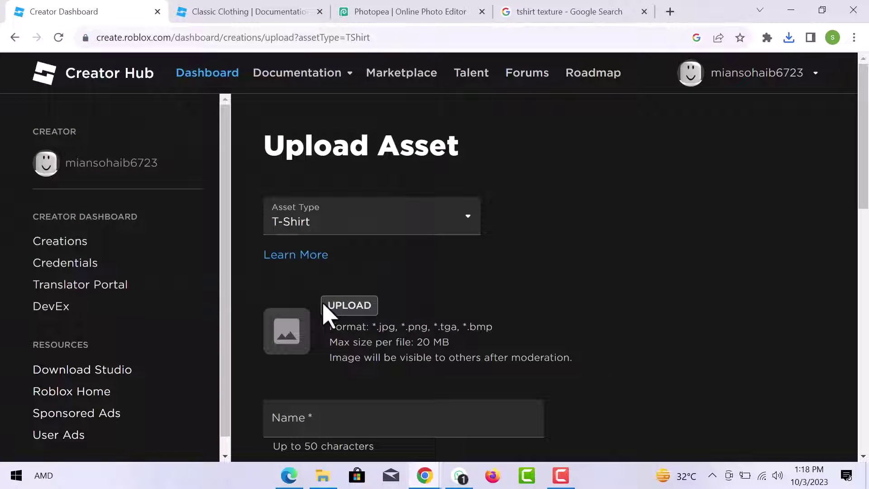
Step: Rename the item 'black shirt', paste a new description, and submit the upload
{"action": "left_click_drag", "start_coordinate": [477, 317], "coordinate": [268, 304]}
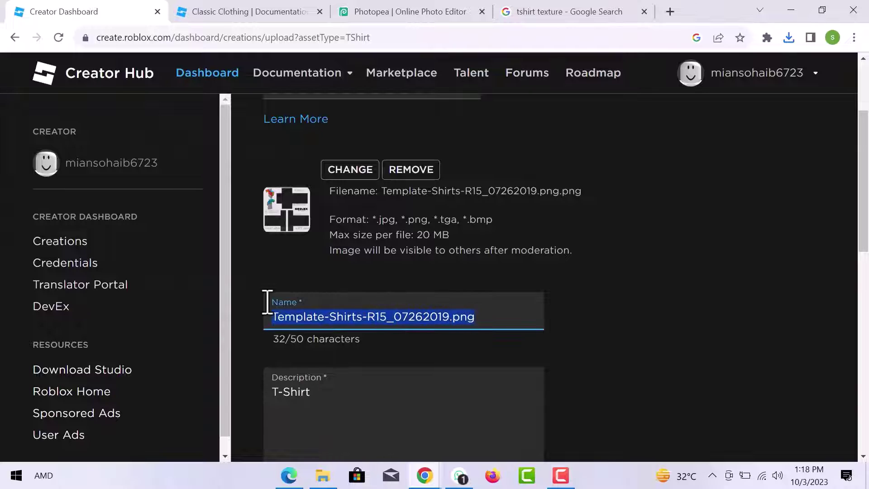
{"action": "type", "text": "blac"}
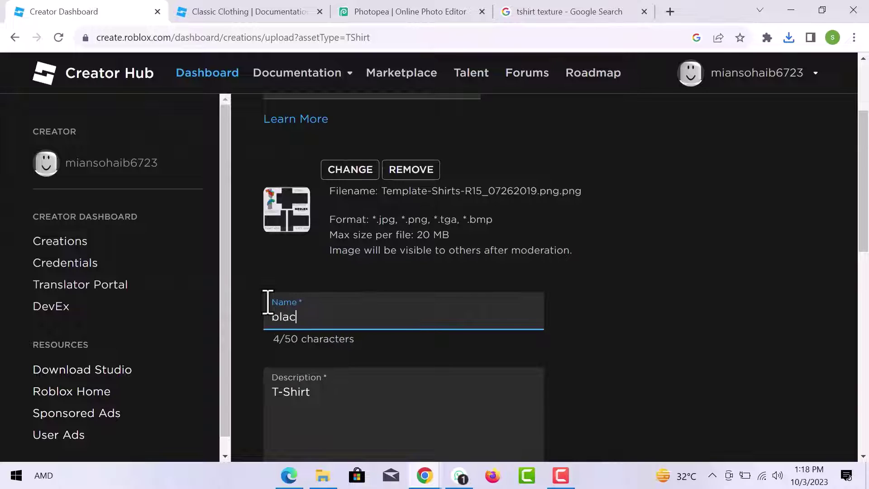
{"action": "type", "text": "k shirt"}
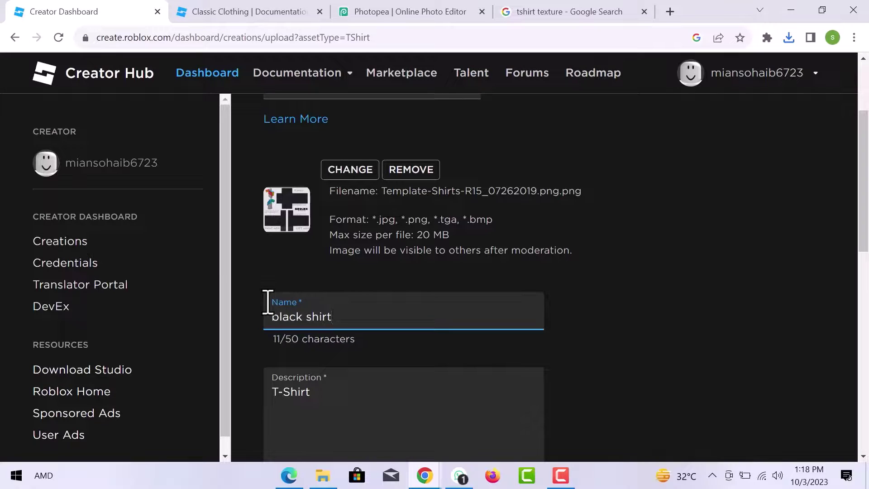
{"action": "left_click", "coordinate": [336, 412]}
{"action": "key", "text": "BackSpace"}
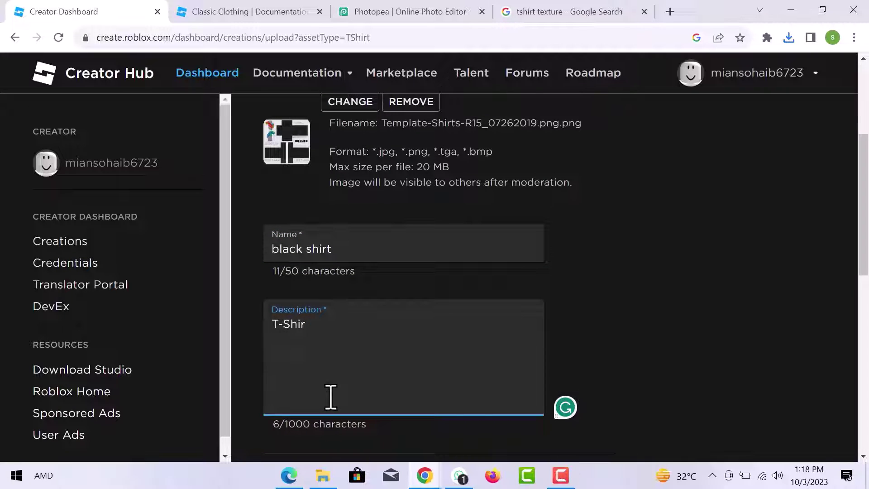
{"action": "key", "text": "BackSpace"}
{"action": "key", "text": "BackSpace"}
{"action": "key", "text": "BackSpace"}
{"action": "type", "text": "Show off your Roblox style with this unique back shirt! Featuring a bold and eye-catching design, this shirt is sure to turn heads and make you stand out from the crowd."}
{"action": "scroll", "coordinate": [331, 396], "scroll_direction": "down", "scroll_amount": 2}
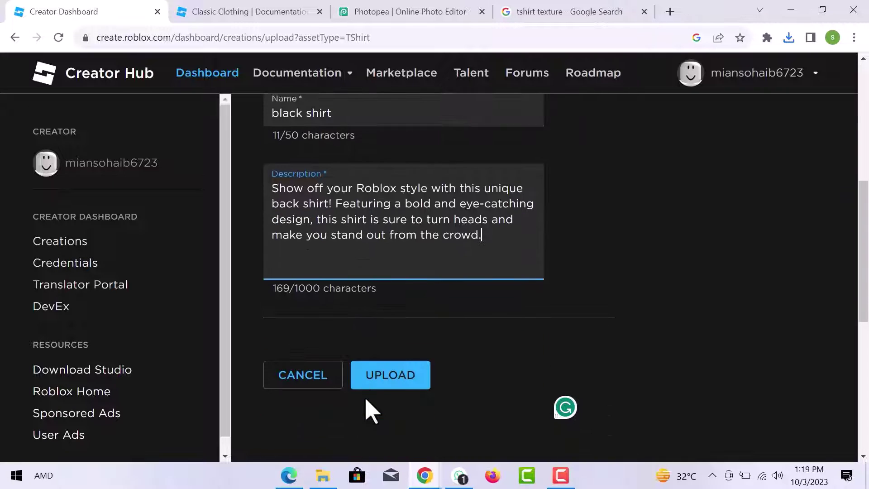
{"action": "left_click", "coordinate": [388, 375]}
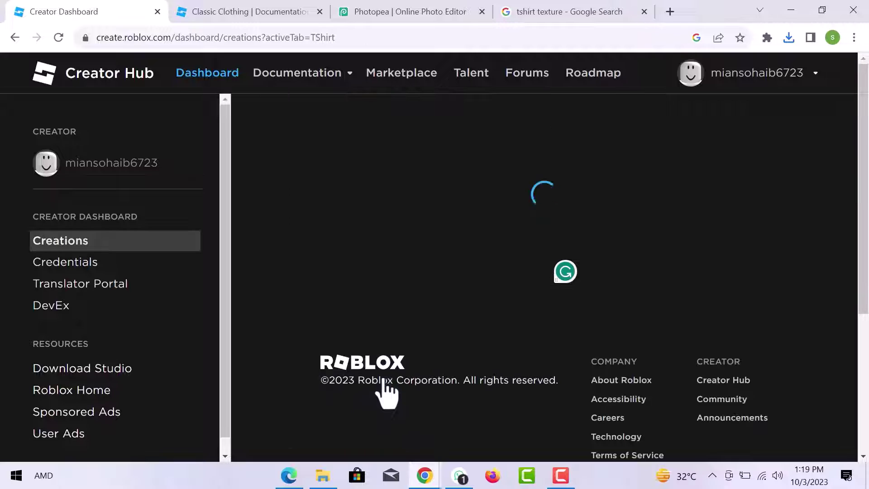
{"action": "scroll", "coordinate": [388, 390], "scroll_direction": "down", "scroll_amount": 3}
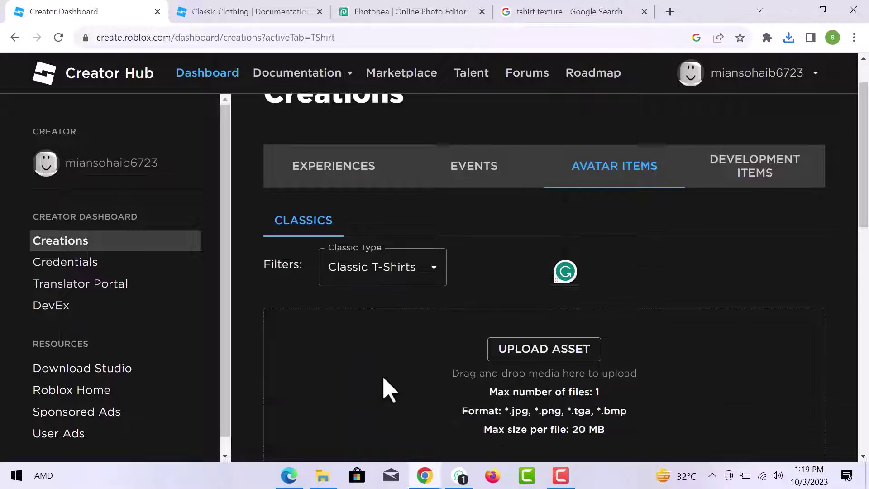
{"action": "scroll", "coordinate": [388, 391], "scroll_direction": "down", "scroll_amount": 3}
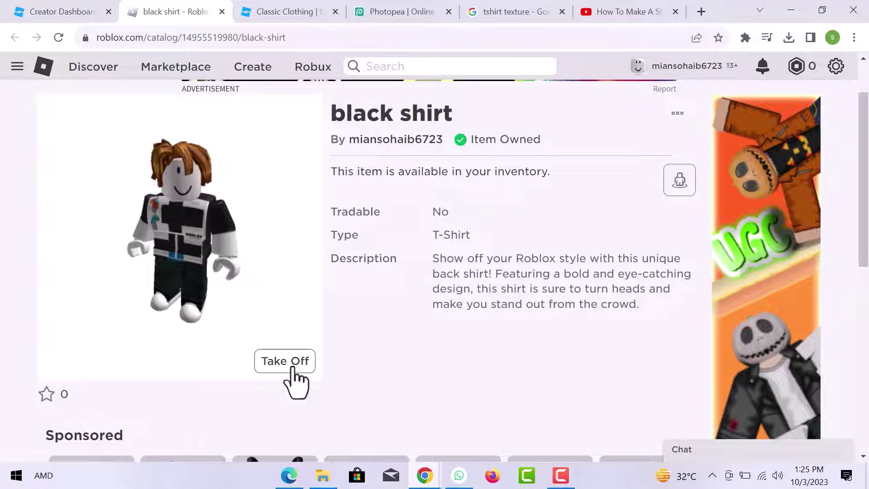